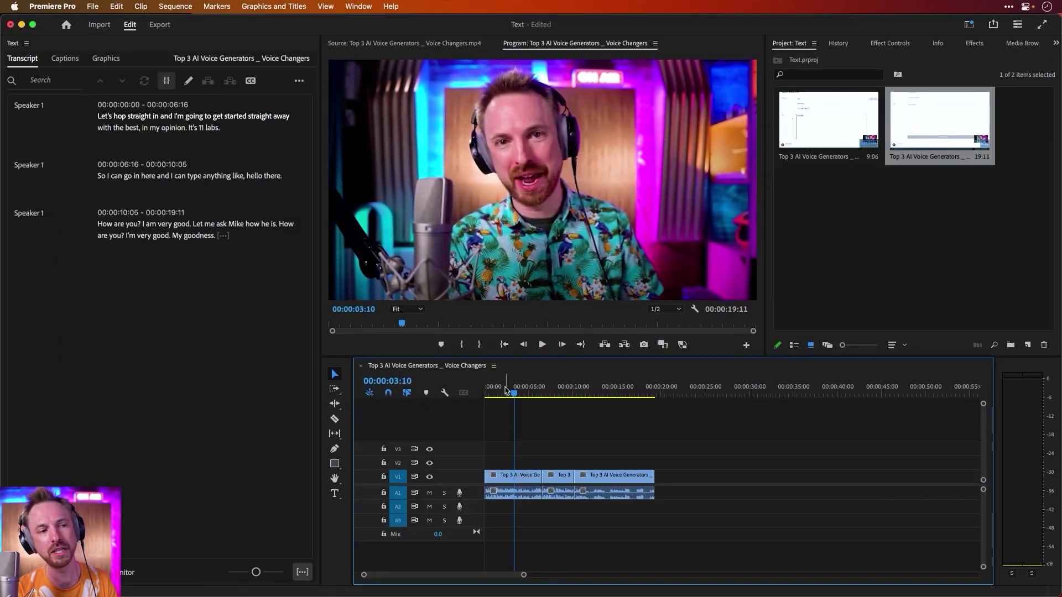
Preview the sequence, then create an Auto Reframe copy at Vertical 9:16 with Default motion tracking
{"action": "mouse_move", "coordinate": [506, 391]}
{"action": "left_mouse_down"}
{"action": "mouse_move", "coordinate": [532, 393]}
{"action": "mouse_move", "coordinate": [504, 397]}
{"action": "left_mouse_up"}
{"action": "mouse_move", "coordinate": [471, 455]}
{"action": "left_mouse_down"}
{"action": "mouse_move", "coordinate": [496, 449]}
{"action": "mouse_move", "coordinate": [472, 450]}
{"action": "left_mouse_up"}
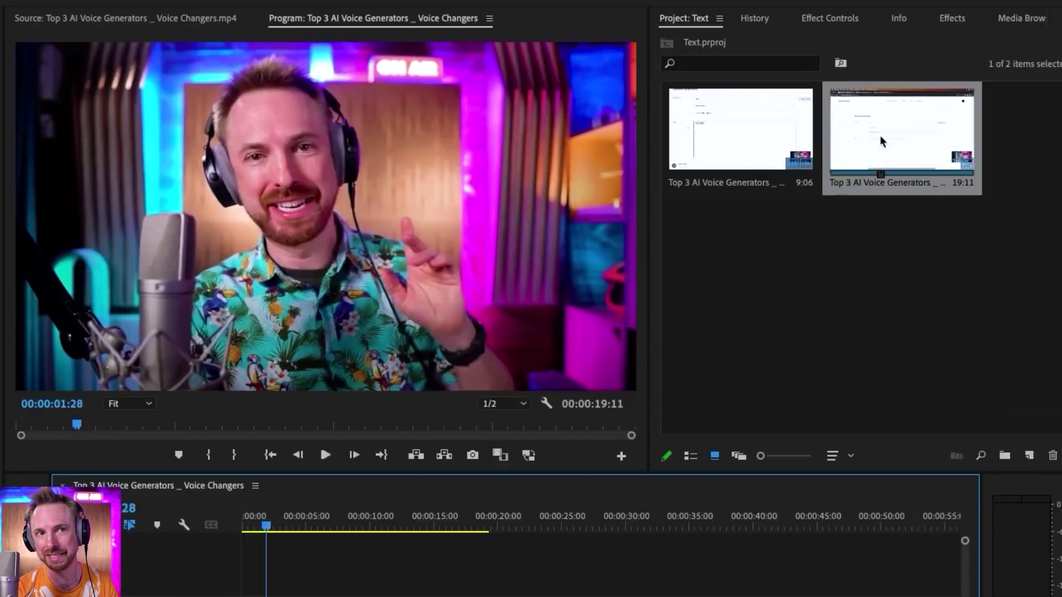
{"action": "right_click", "coordinate": [1033, 99]}
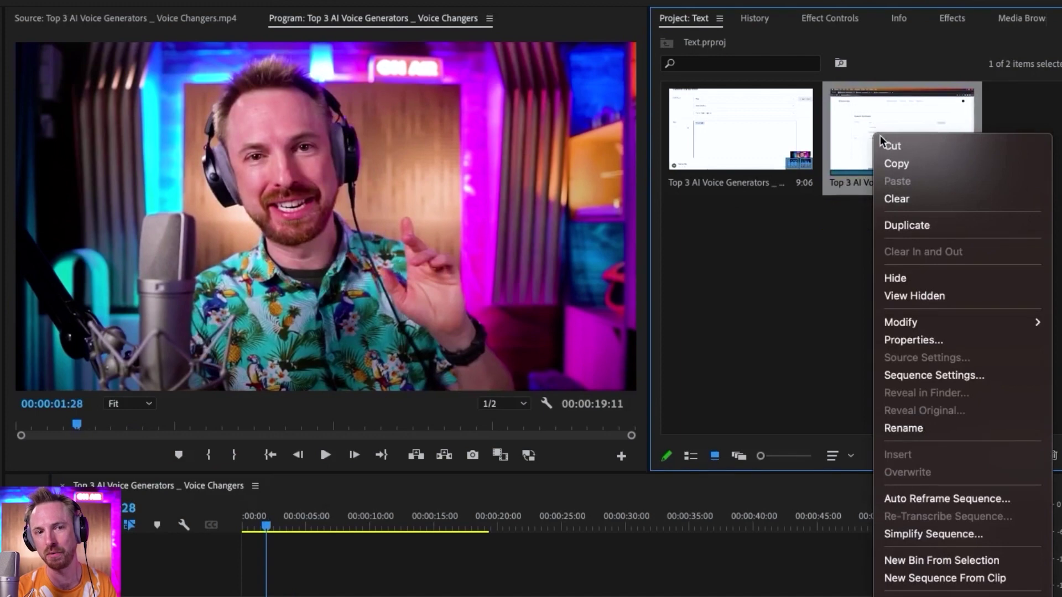
{"action": "left_click", "coordinate": [941, 493]}
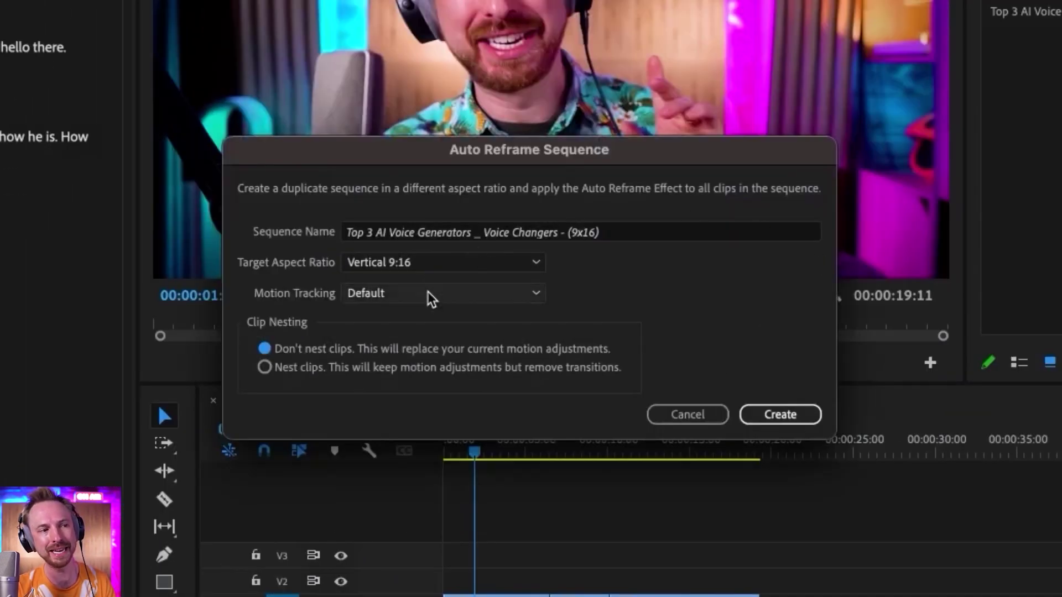
{"action": "left_click", "coordinate": [434, 262]}
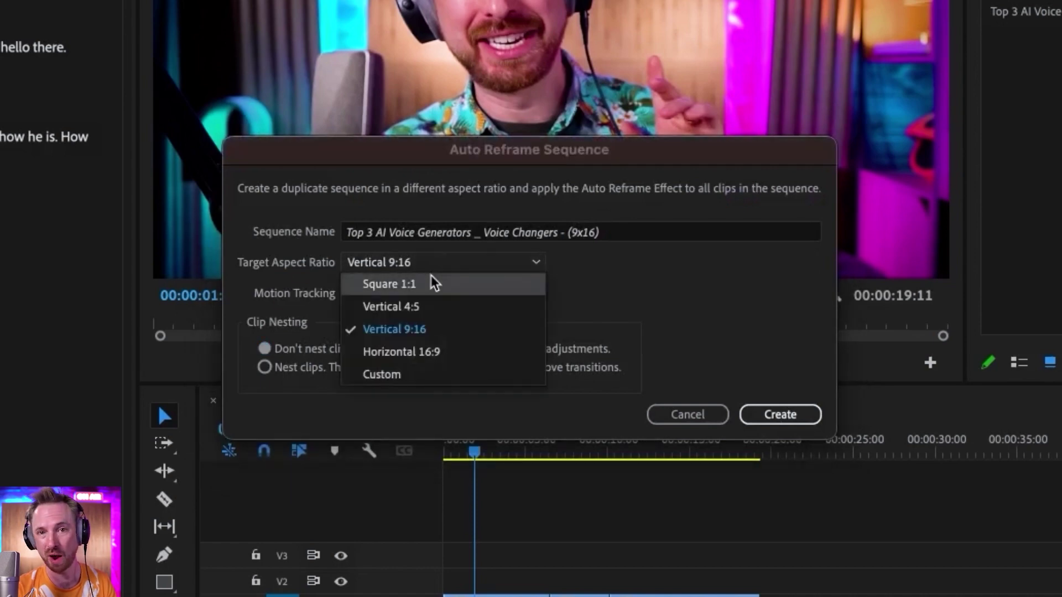
{"action": "left_click", "coordinate": [416, 332]}
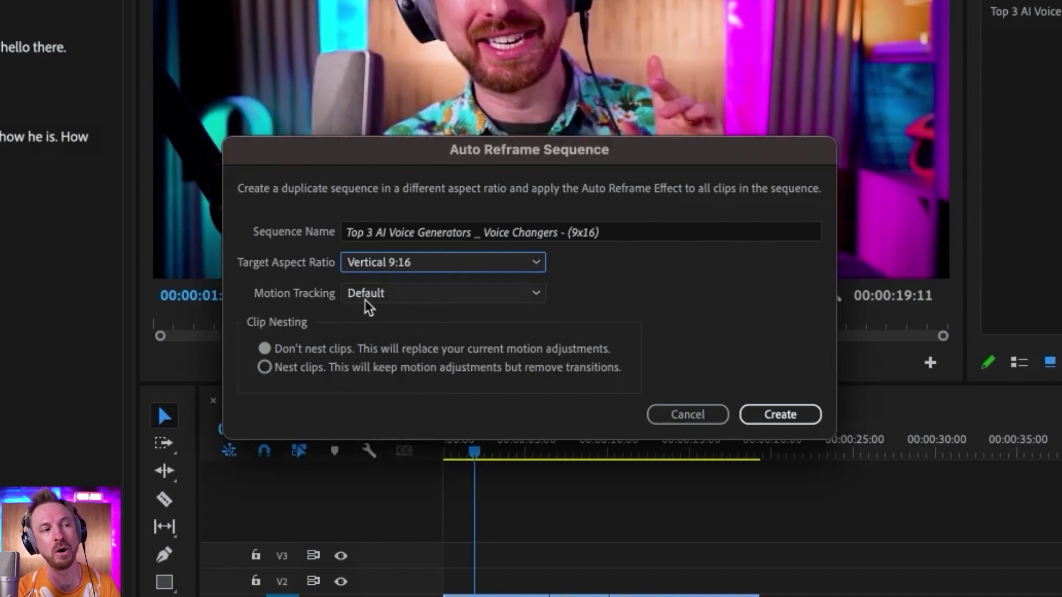
{"action": "left_click", "coordinate": [382, 296]}
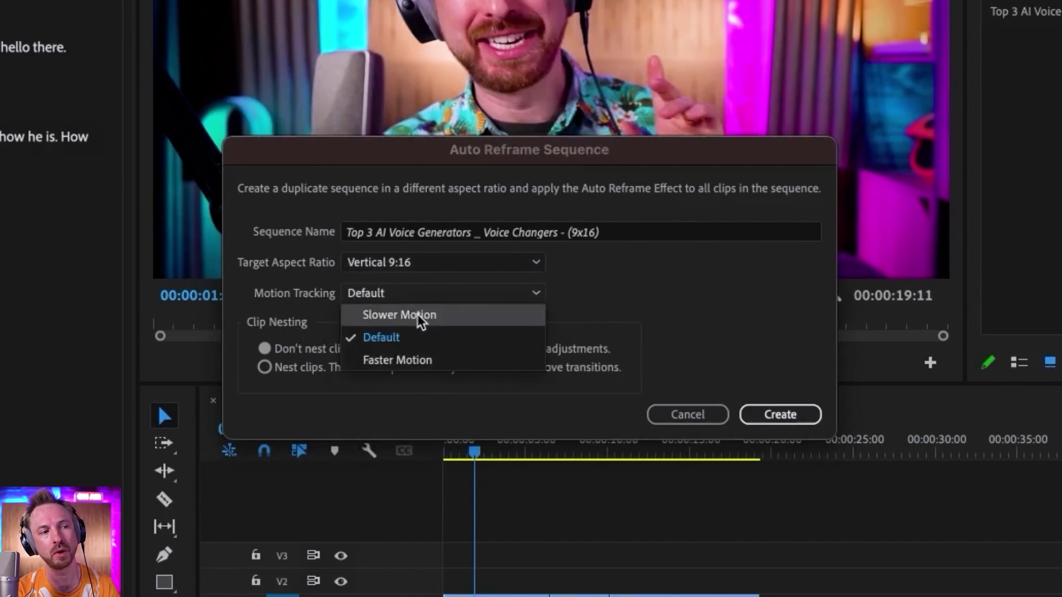
{"action": "left_click", "coordinate": [668, 307]}
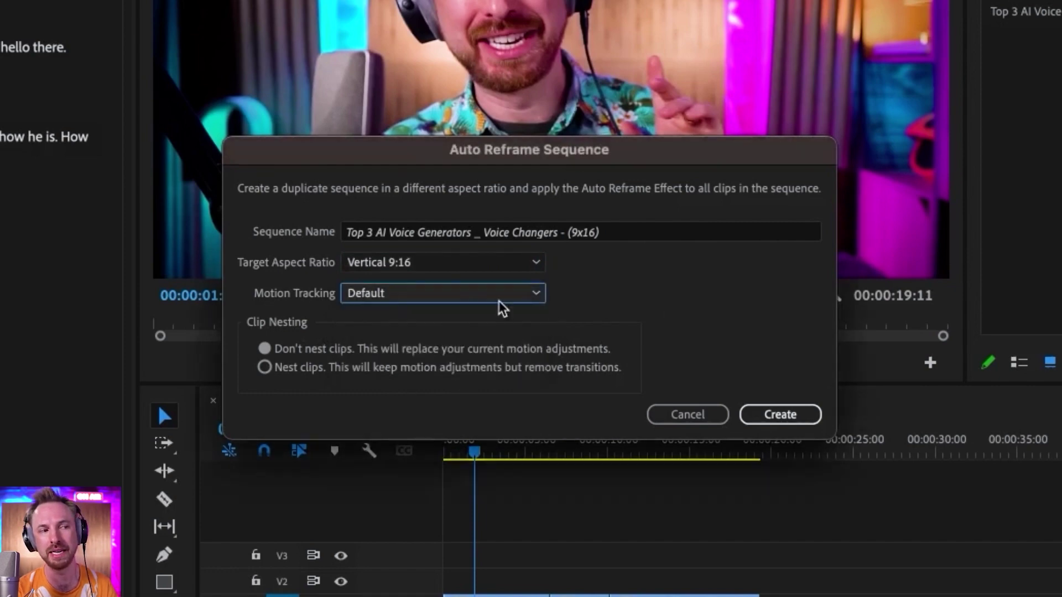
{"action": "left_click", "coordinate": [459, 301]}
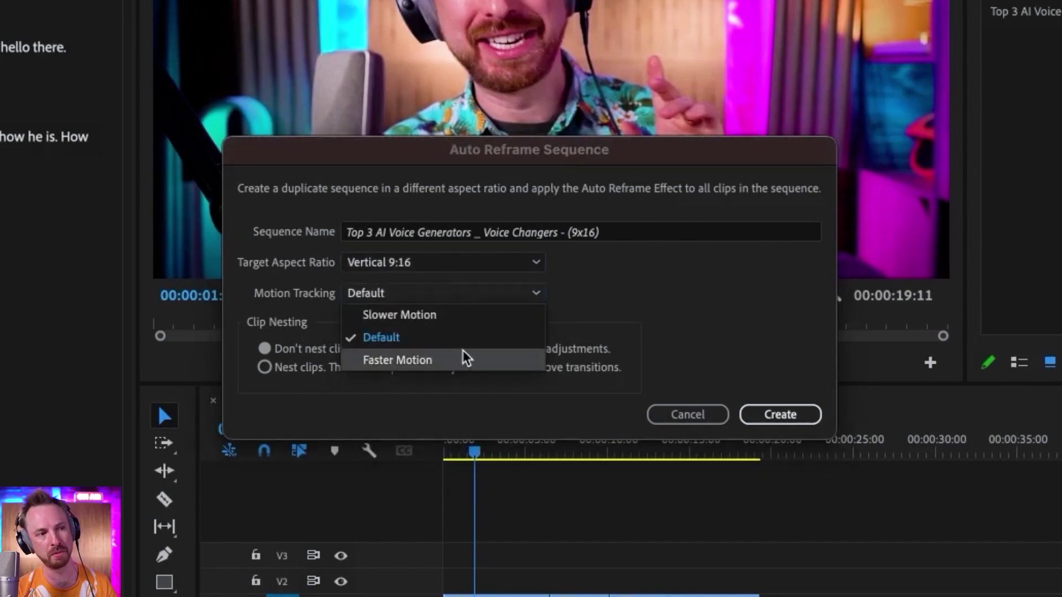
{"action": "left_click", "coordinate": [665, 293]}
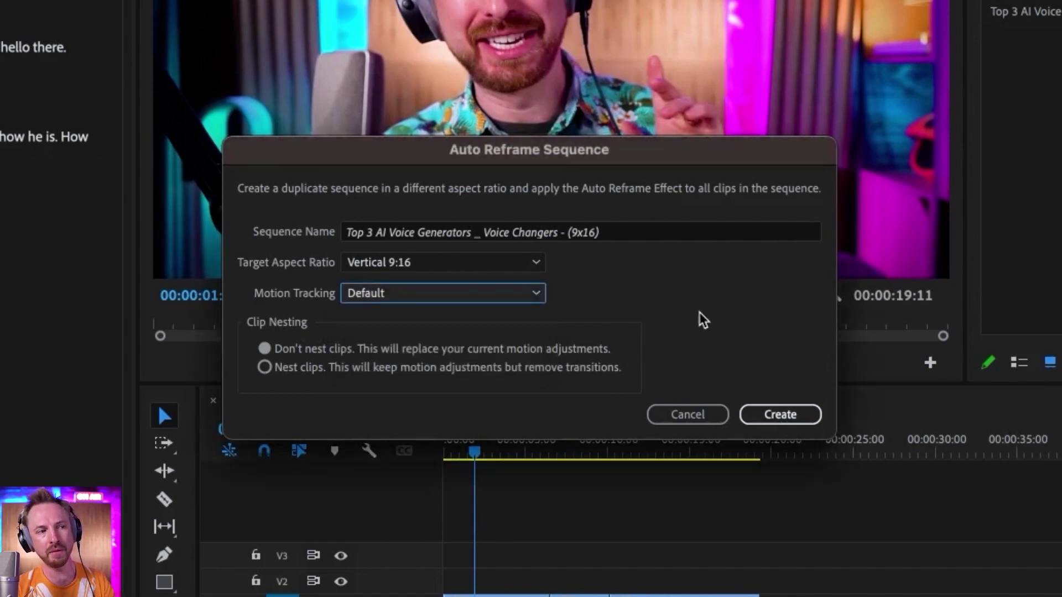
{"action": "left_click", "coordinate": [780, 415]}
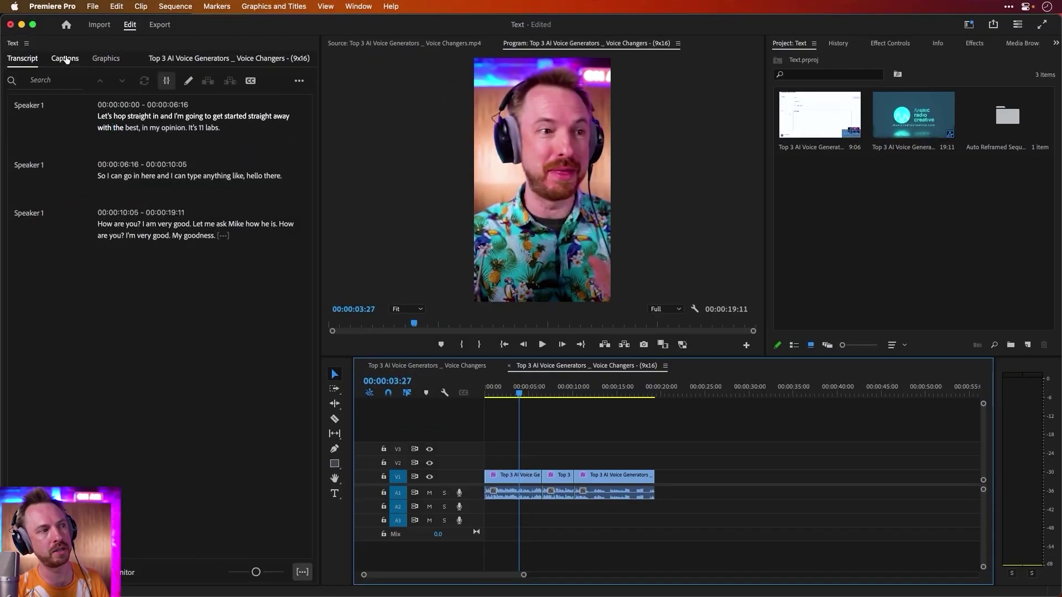
Create Subtitle-default captions from the transcript on the 9x16 sequence and play it from the start
{"action": "left_click", "coordinate": [65, 58]}
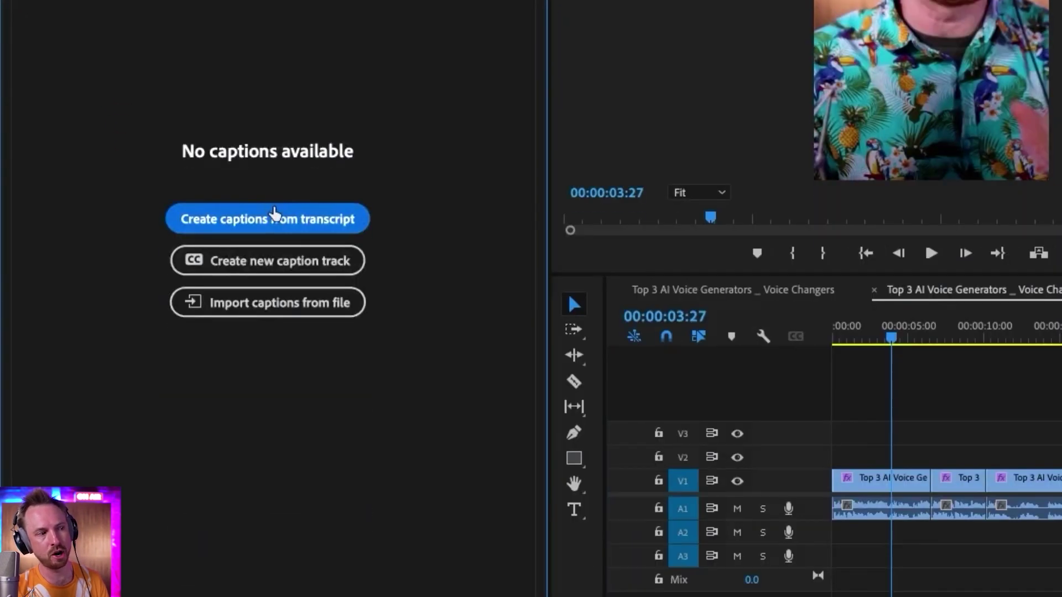
{"action": "left_click", "coordinate": [280, 476]}
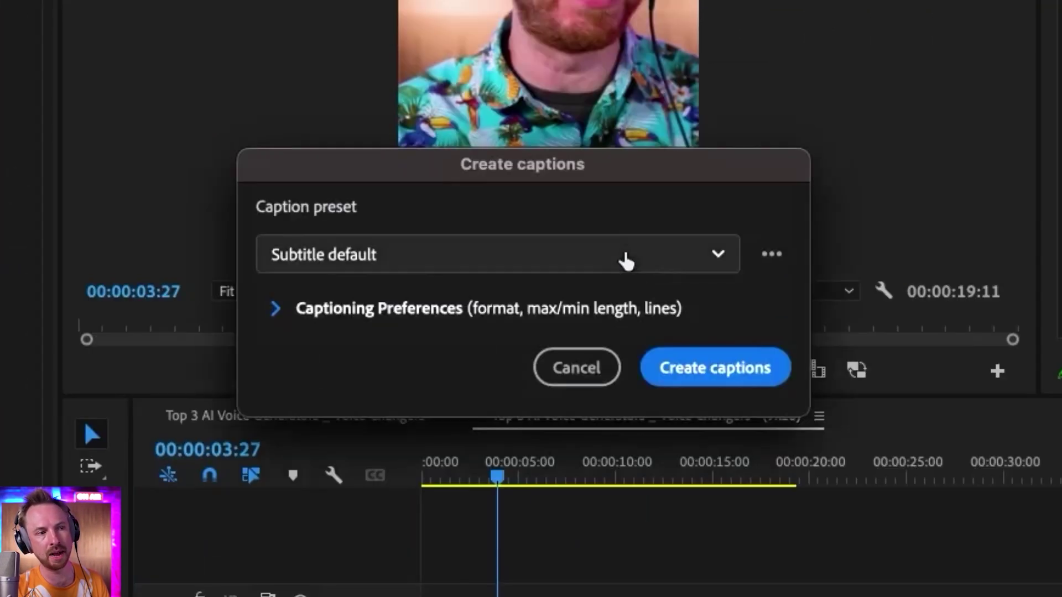
{"action": "left_click", "coordinate": [991, 169]}
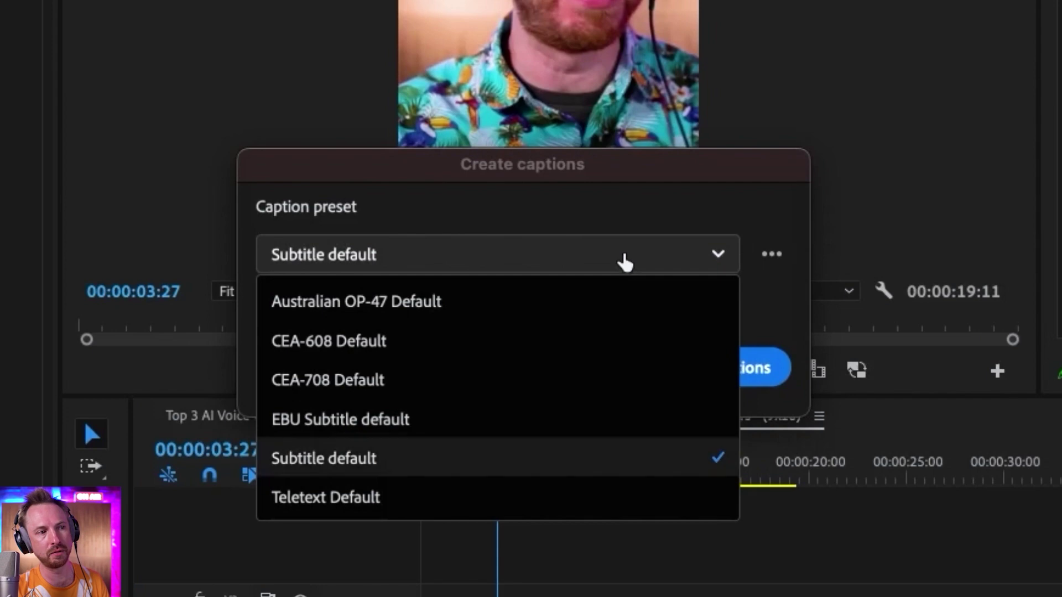
{"action": "left_click", "coordinate": [602, 252]}
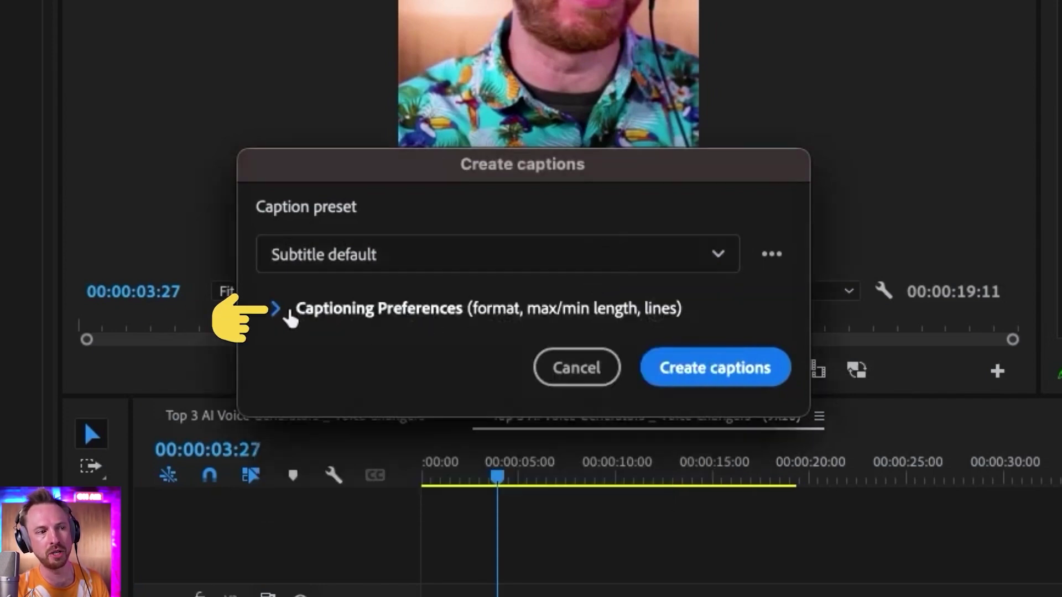
{"action": "left_click", "coordinate": [271, 310]}
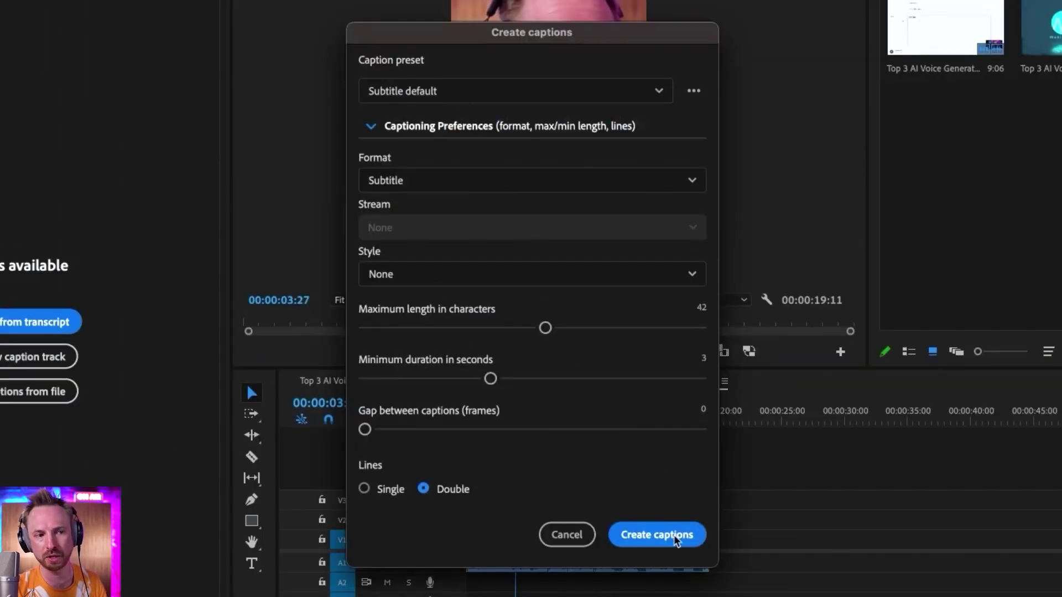
{"action": "left_click", "coordinate": [657, 535]}
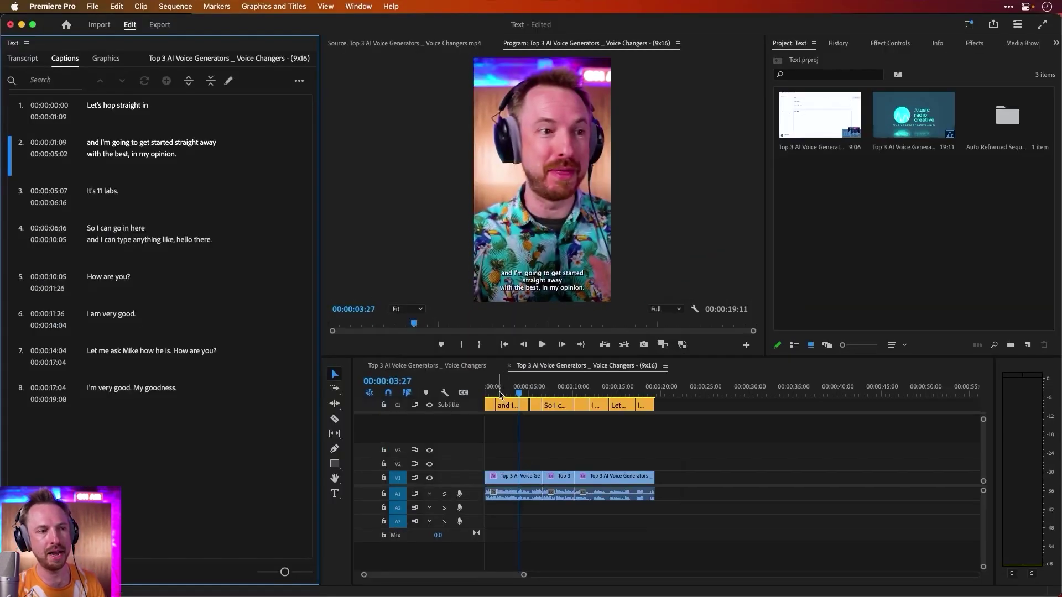
{"action": "left_click", "coordinate": [501, 395]}
{"action": "key", "text": "space"}
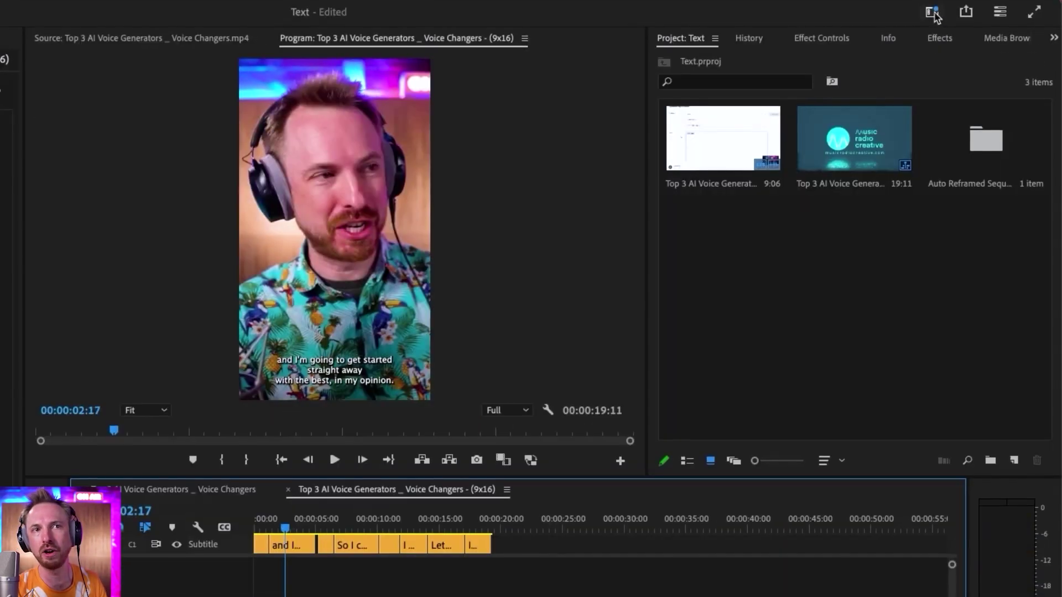
In the Captions and Graphics workspace, select all caption clips and enlarge their text from 48 to 78
{"action": "left_click", "coordinate": [932, 11]}
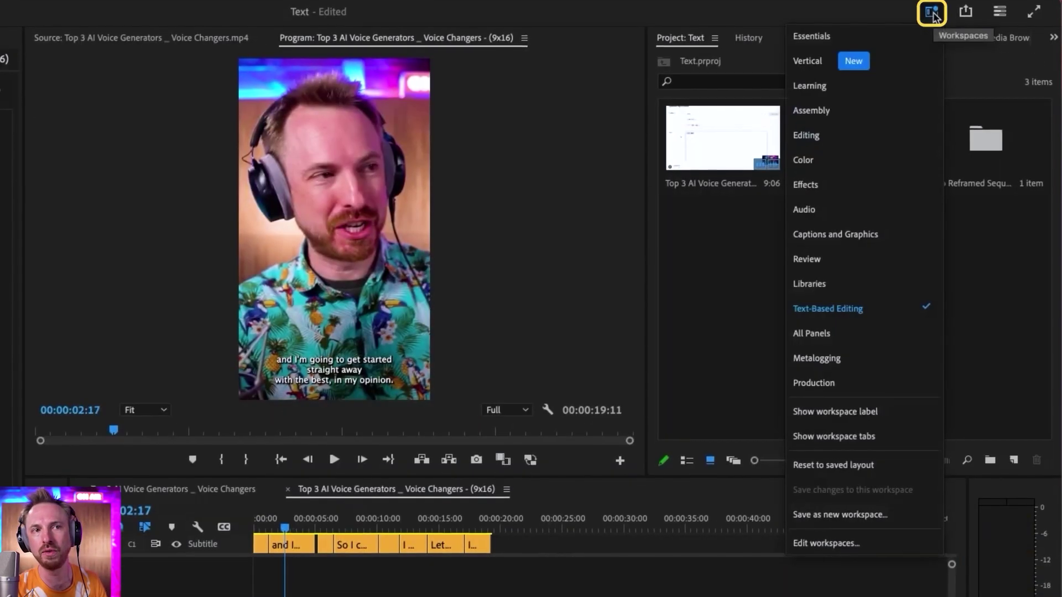
{"action": "left_click", "coordinate": [889, 234]}
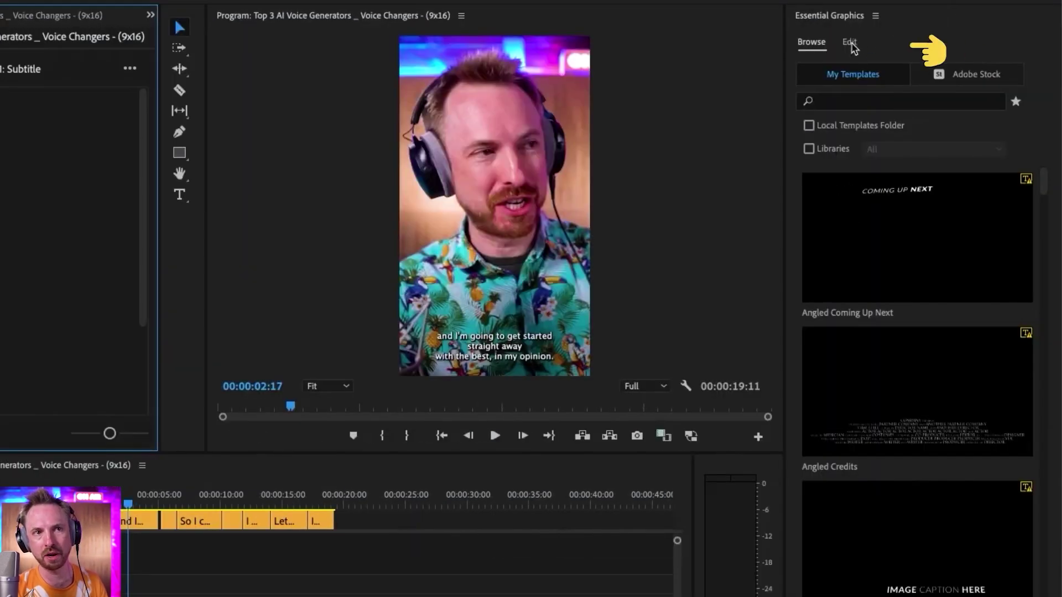
{"action": "left_click", "coordinate": [850, 42]}
{"action": "left_click_drag", "start_coordinate": [363, 553], "coordinate": [63, 512]}
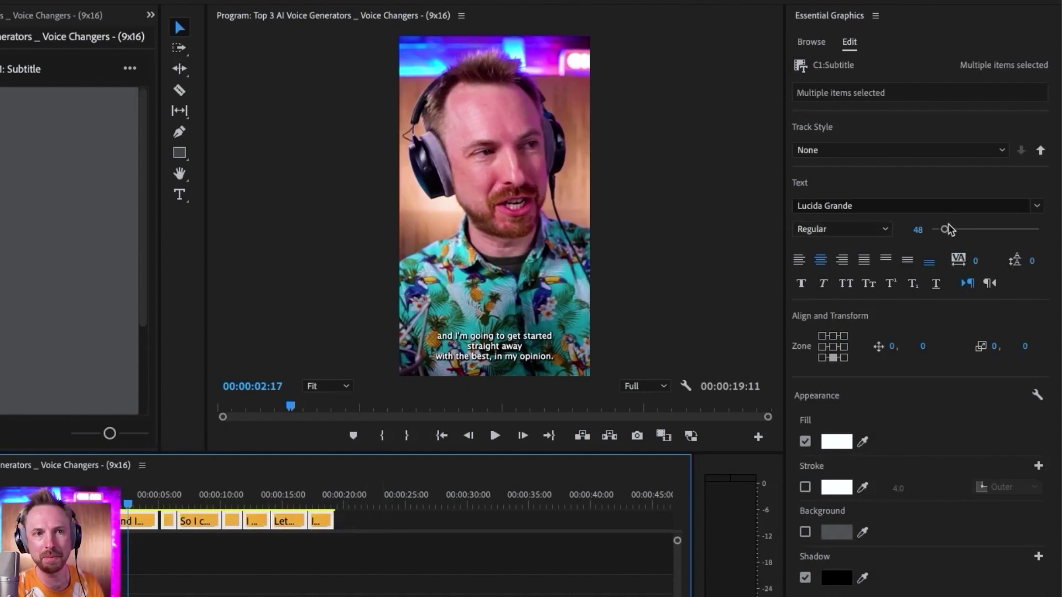
{"action": "left_click_drag", "start_coordinate": [948, 229], "coordinate": [951, 230]}
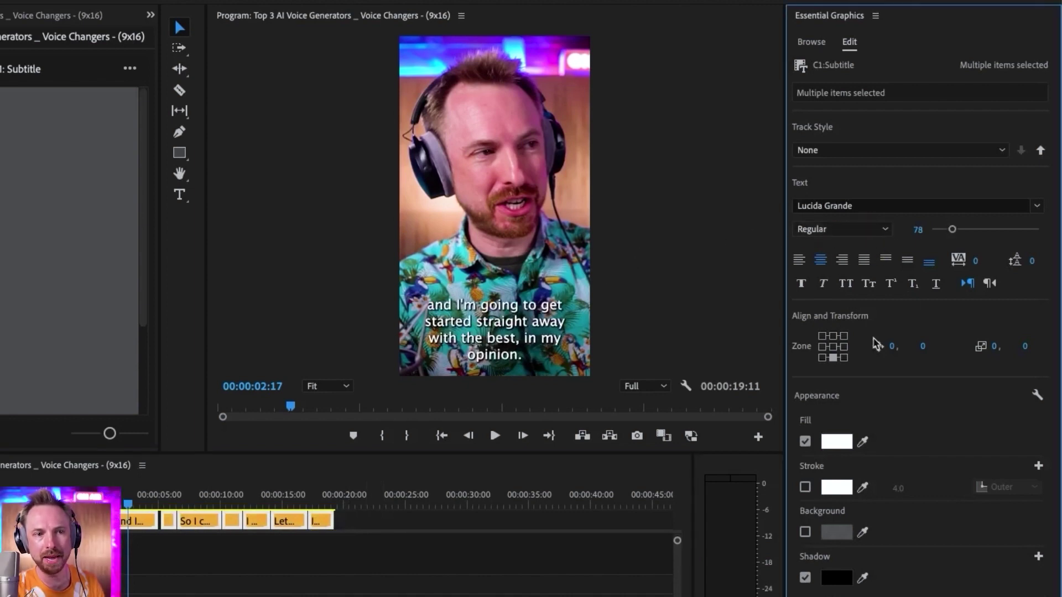
Set the caption fill to bright yellow FCFF00 and play the restyled captions from near the start
{"action": "left_click", "coordinate": [837, 441]}
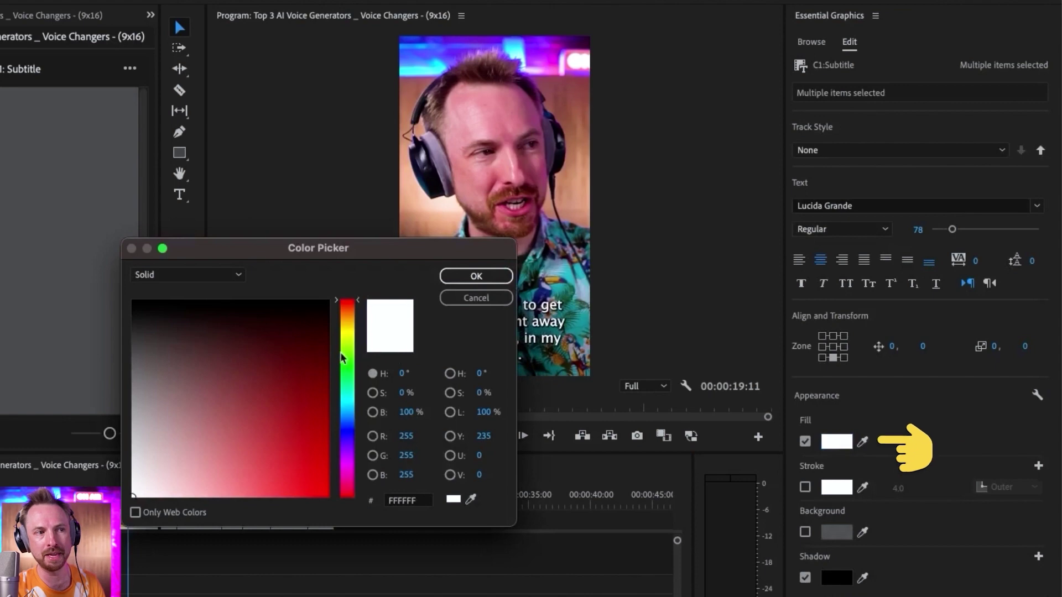
{"action": "left_click", "coordinate": [346, 333]}
{"action": "left_click", "coordinate": [312, 450]}
{"action": "left_click_drag", "start_coordinate": [313, 450], "coordinate": [329, 497]}
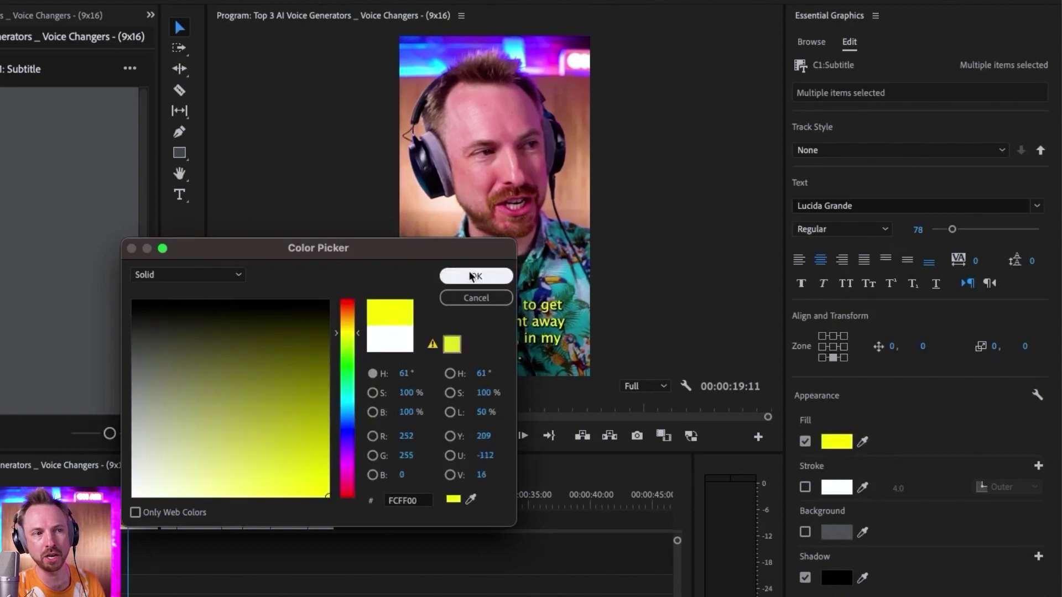
{"action": "left_click", "coordinate": [473, 276]}
{"action": "left_click_drag", "start_coordinate": [130, 512], "coordinate": [101, 512]}
{"action": "key", "text": "space"}
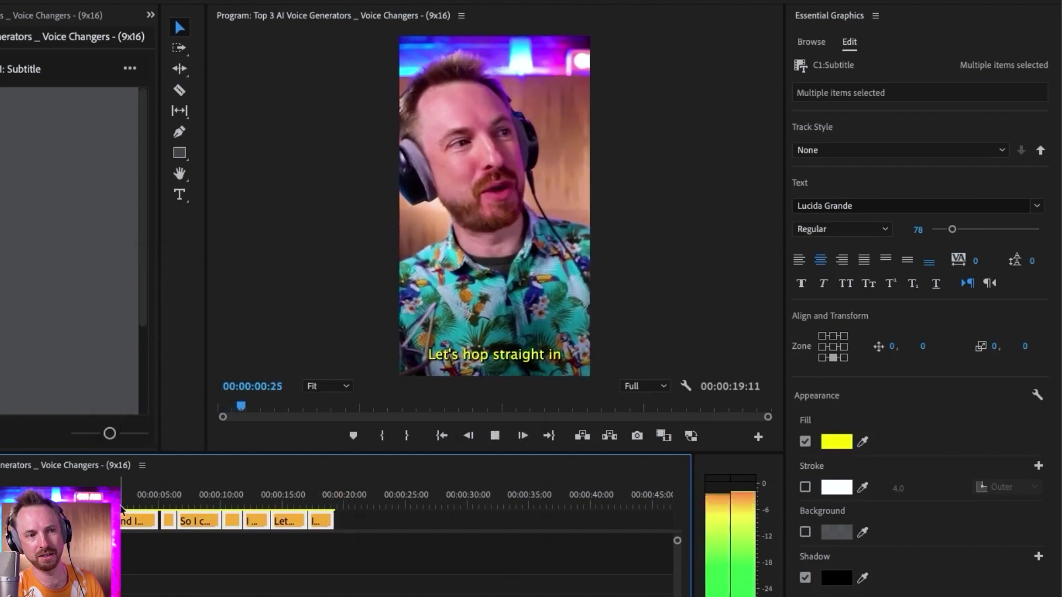
Stop playback and correct caption 3 from "It's 11 labs." to "It's elevenlabs."
{"action": "left_click", "coordinate": [178, 505]}
{"action": "left_click_drag", "start_coordinate": [177, 505], "coordinate": [171, 504]}
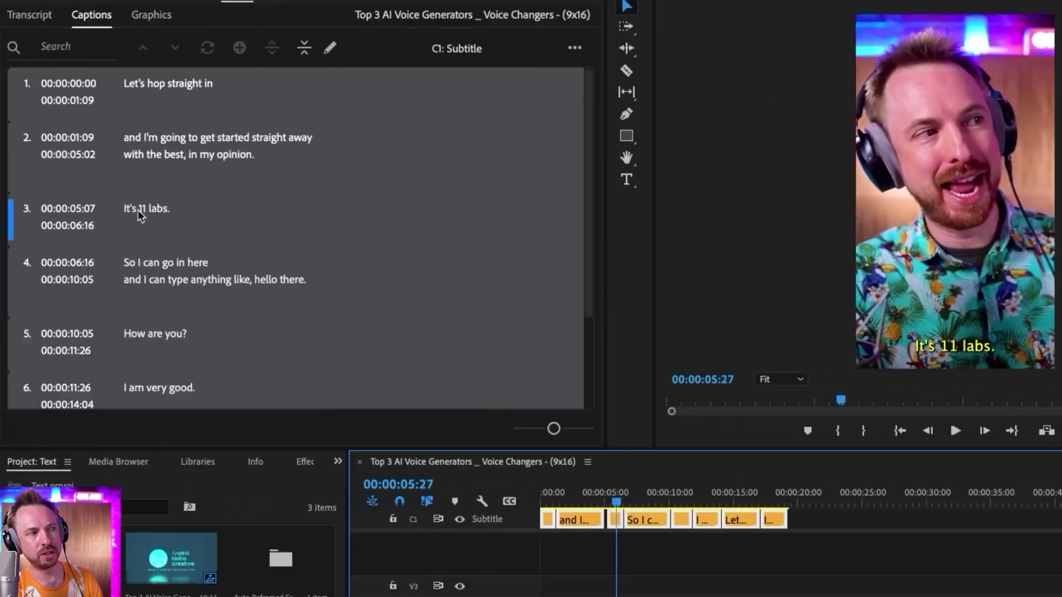
{"action": "left_click", "coordinate": [140, 208]}
{"action": "left_click", "coordinate": [140, 208]}
{"action": "left_click", "coordinate": [142, 208]}
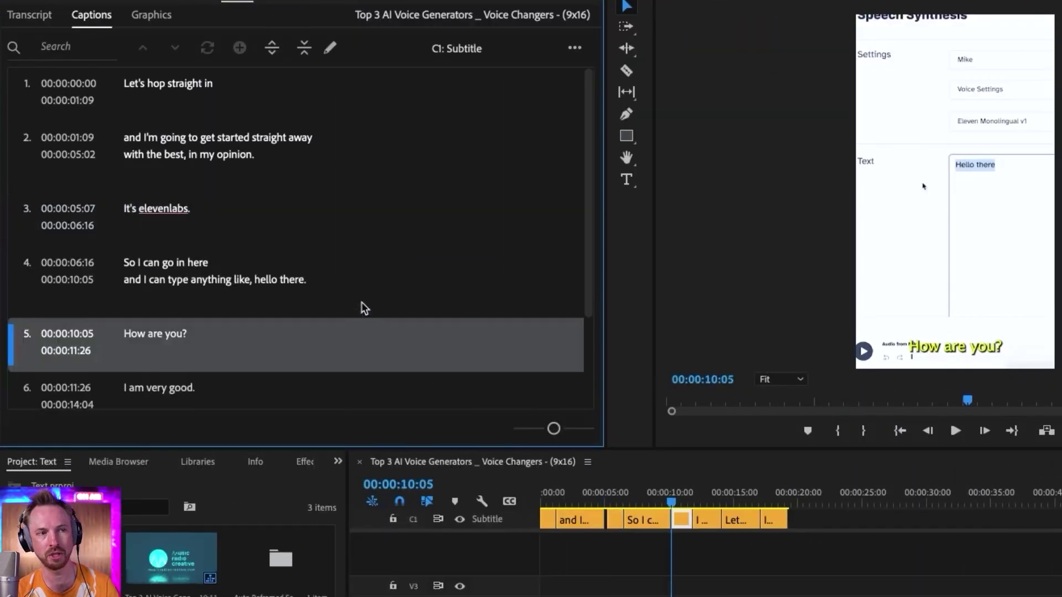
{"action": "left_click", "coordinate": [246, 115]}
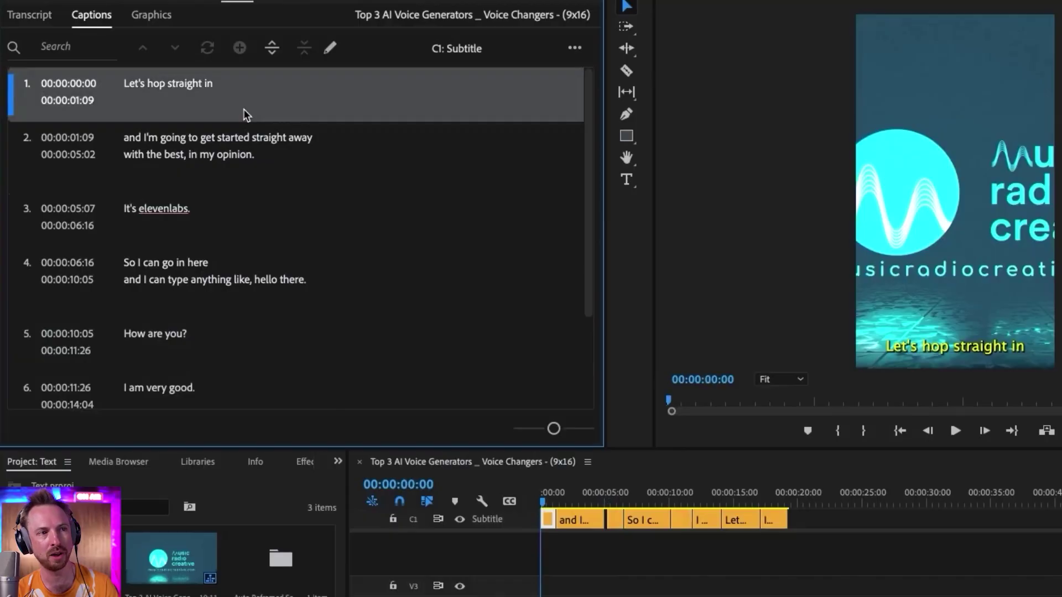